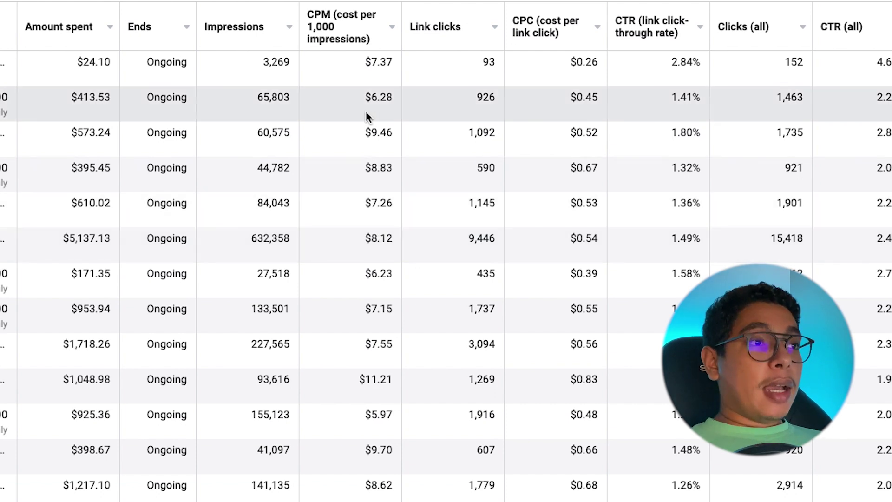
# Compare the campaigns' cost per link click with their purchase ROAS, reading the description of the Purchase ROAS metric.
pyautogui.moveTo(551, 36)
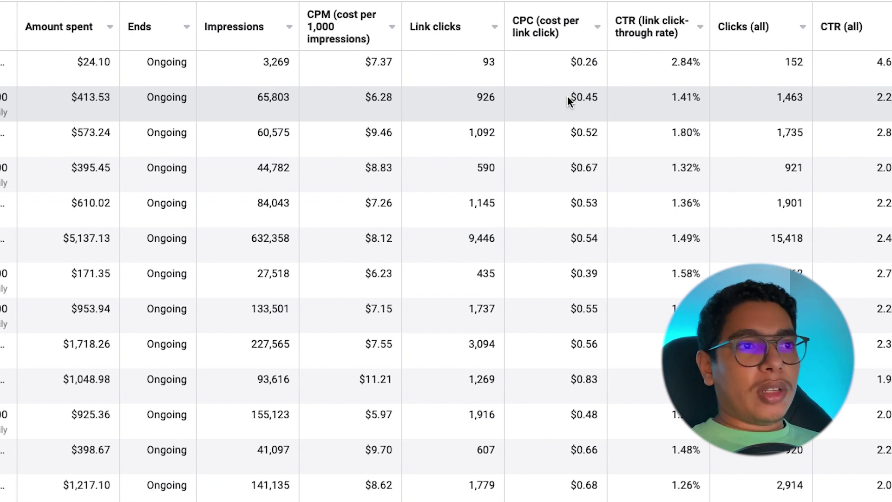
pyautogui.scroll(-4, 550, 266)
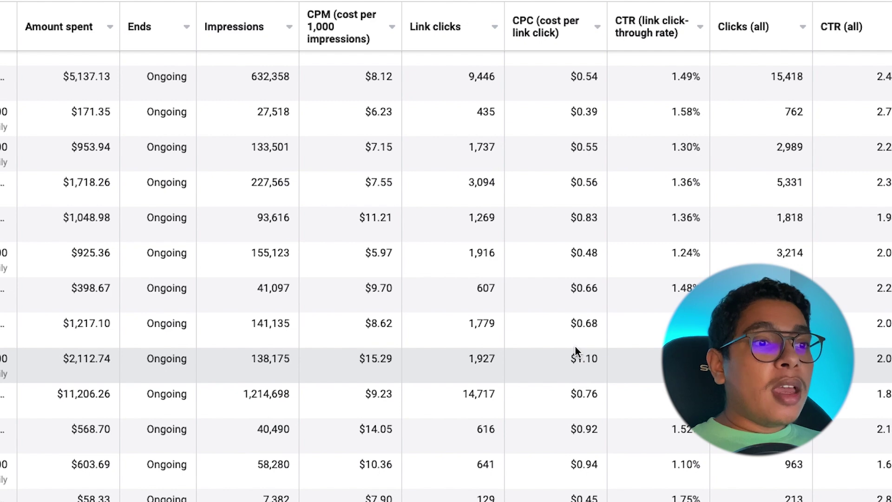
pyautogui.scroll(4, 575, 353)
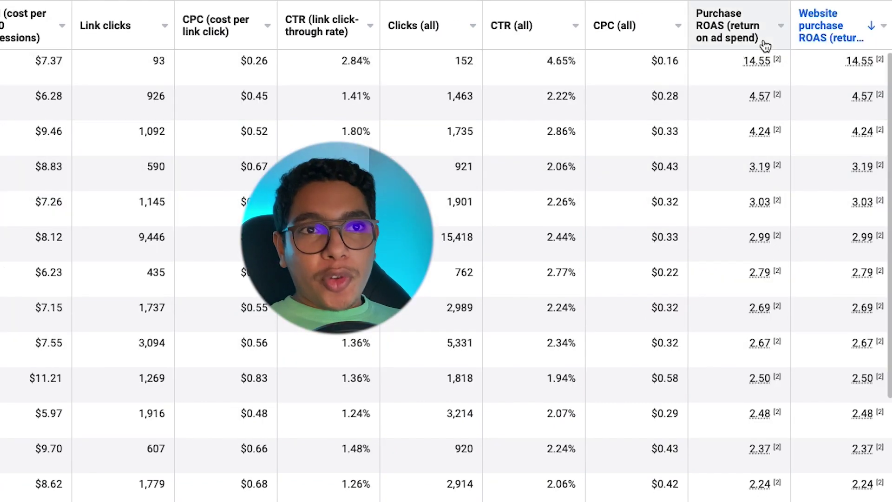
pyautogui.moveTo(769, 138)
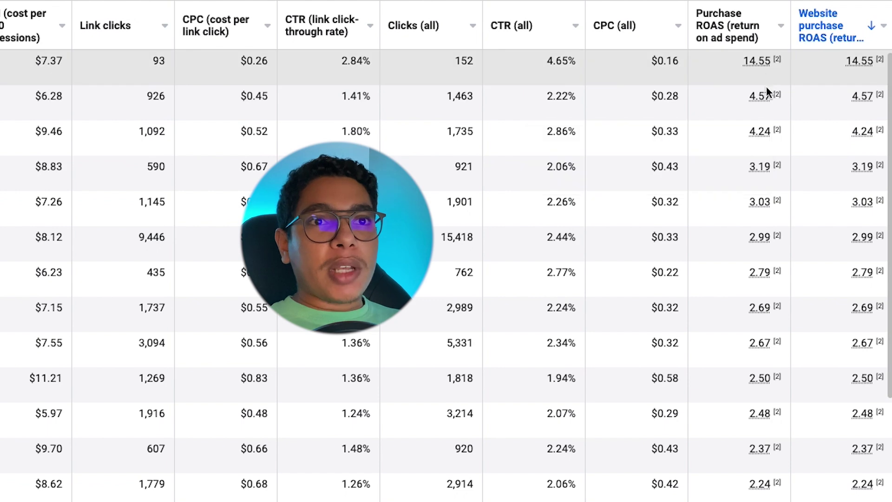
pyautogui.moveTo(751, 36)
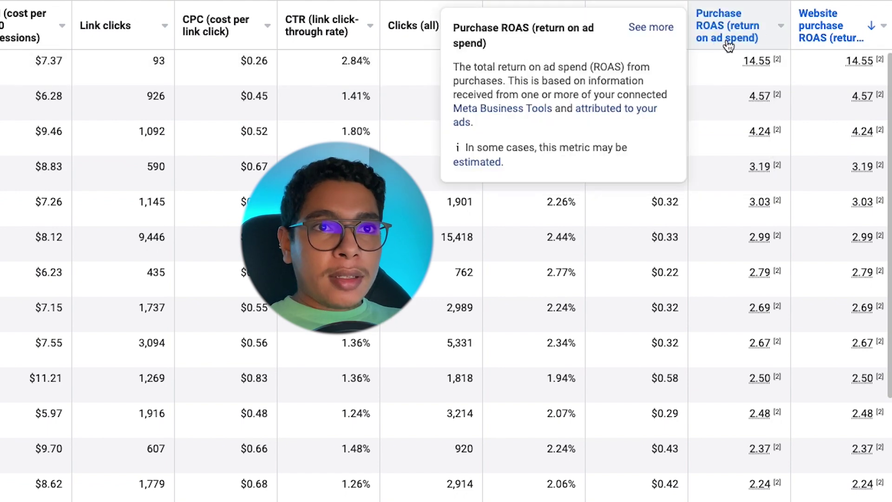
pyautogui.moveTo(752, 195)
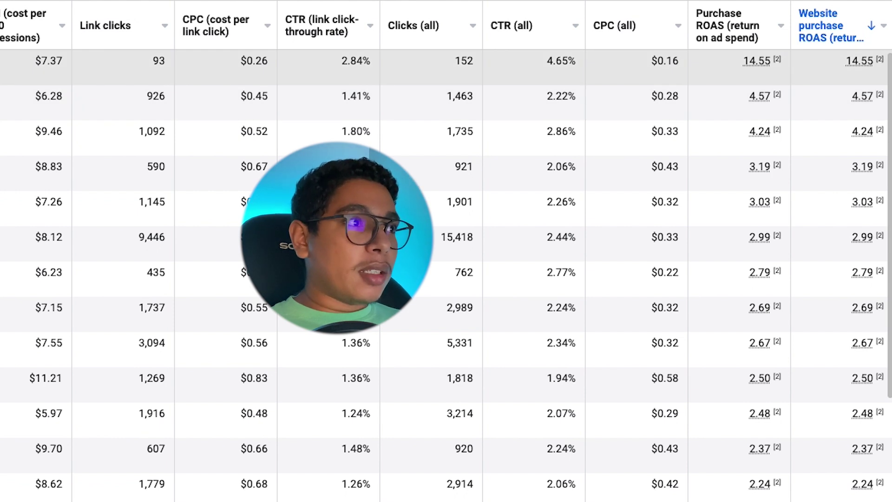
pyautogui.moveTo(775, 64)
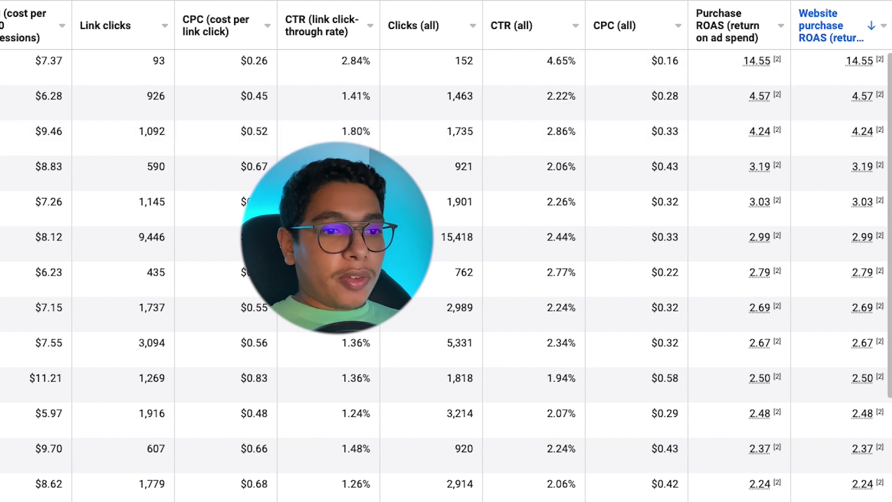
pyautogui.hscroll(3, 557, 279)
pyautogui.hscroll(2, 738, 177)
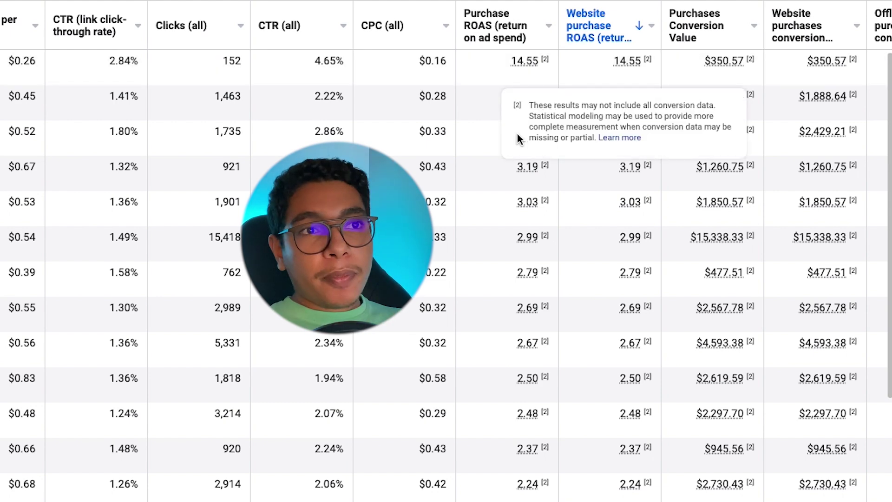
pyautogui.hscroll(-6, 60, 274)
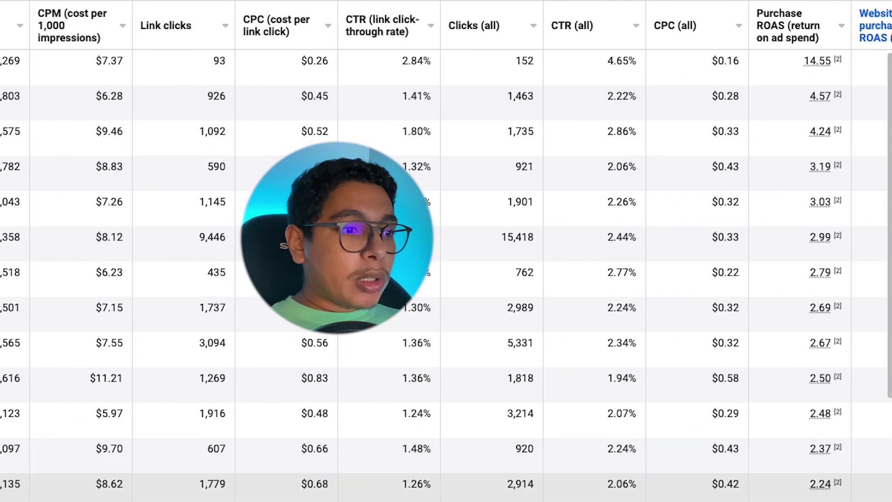
pyautogui.hscroll(3, 721, 68)
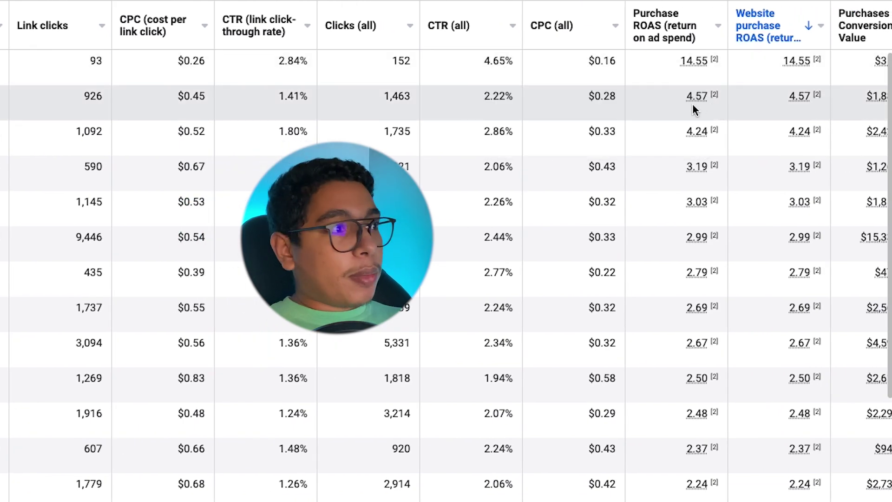
pyautogui.hscroll(2, 577, 493)
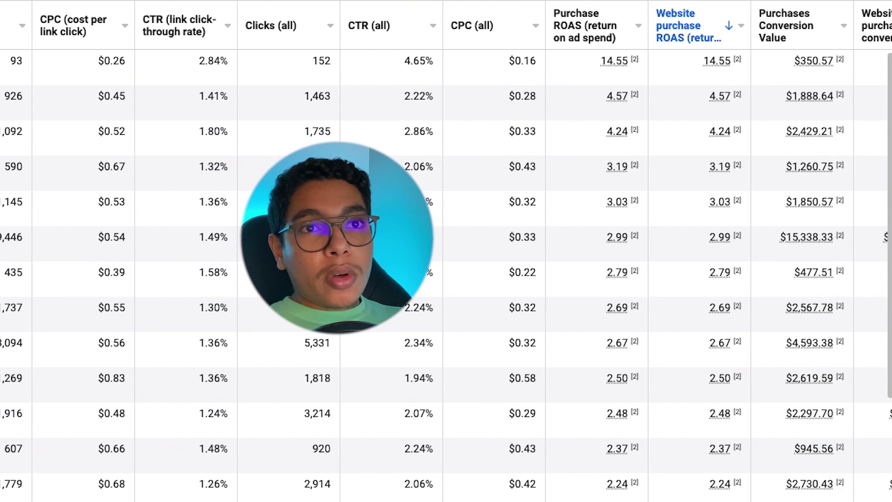
pyautogui.hscroll(2, 711, 313)
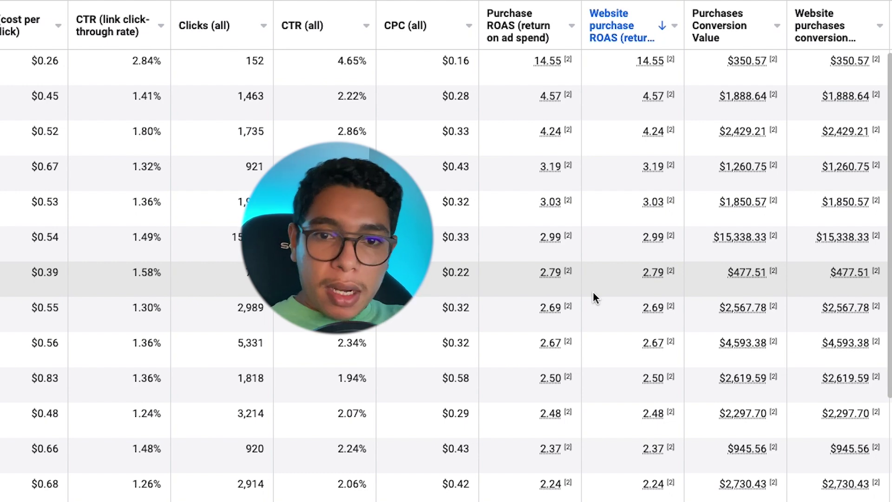
# Review the website purchase ROAS of all campaigns, from the best to the weakest performer.
pyautogui.moveTo(643, 74)
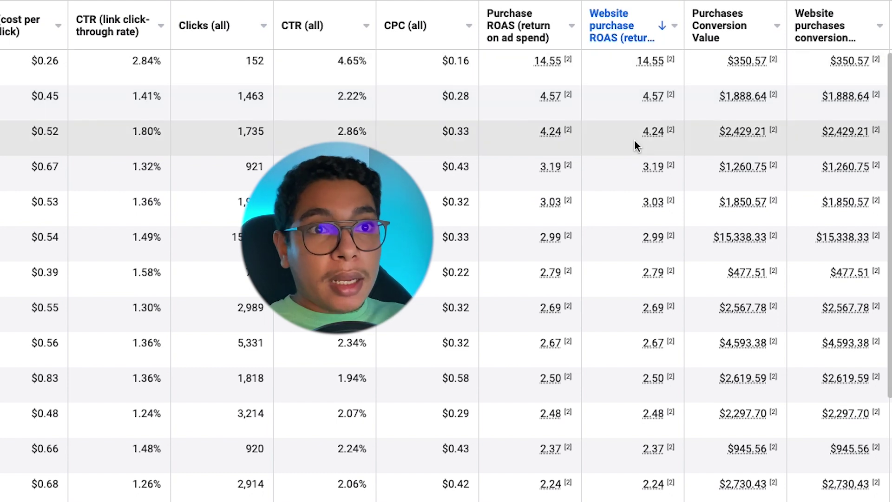
pyautogui.scroll(-3, 623, 241)
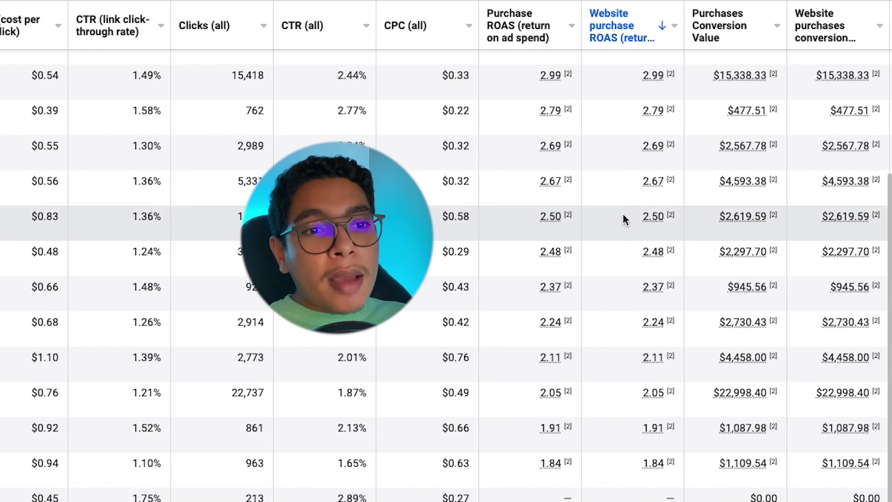
pyautogui.moveTo(643, 463)
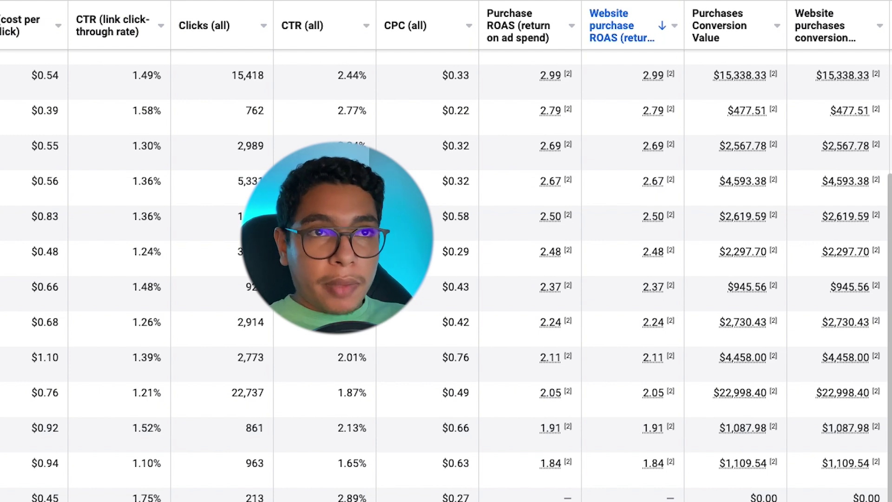
pyautogui.scroll(4, 600, 317)
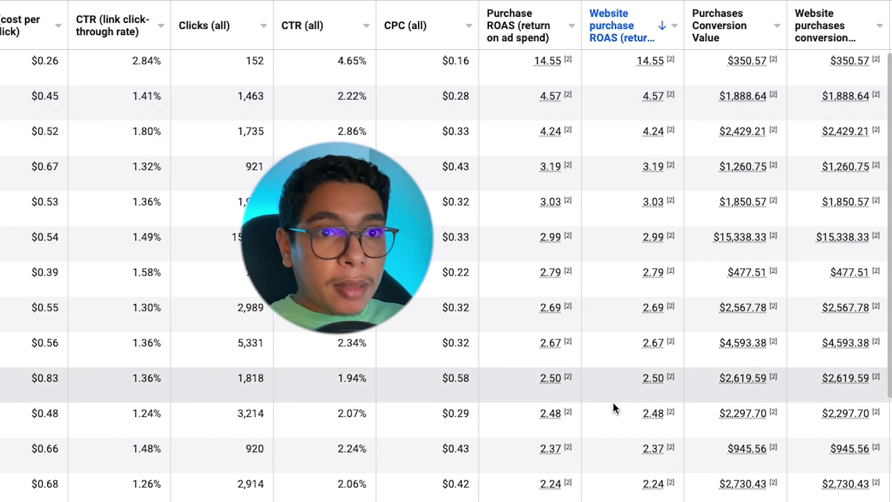
pyautogui.scroll(-4, 602, 302)
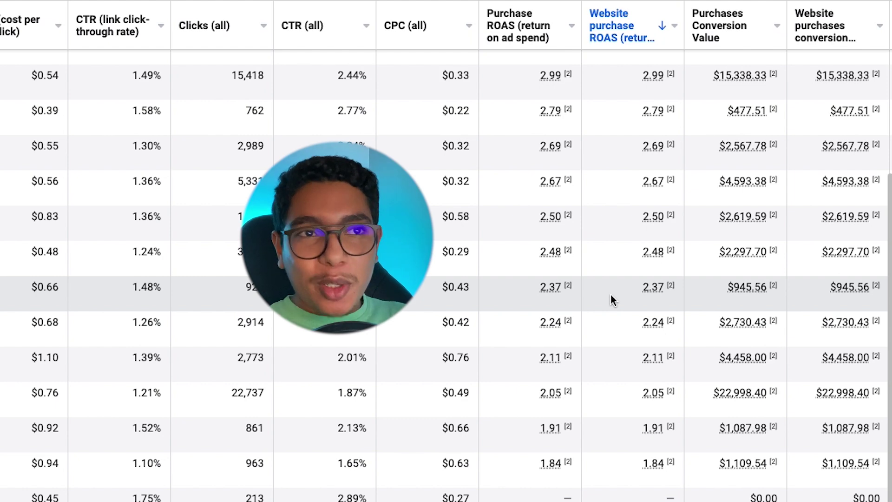
pyautogui.scroll(3, 612, 298)
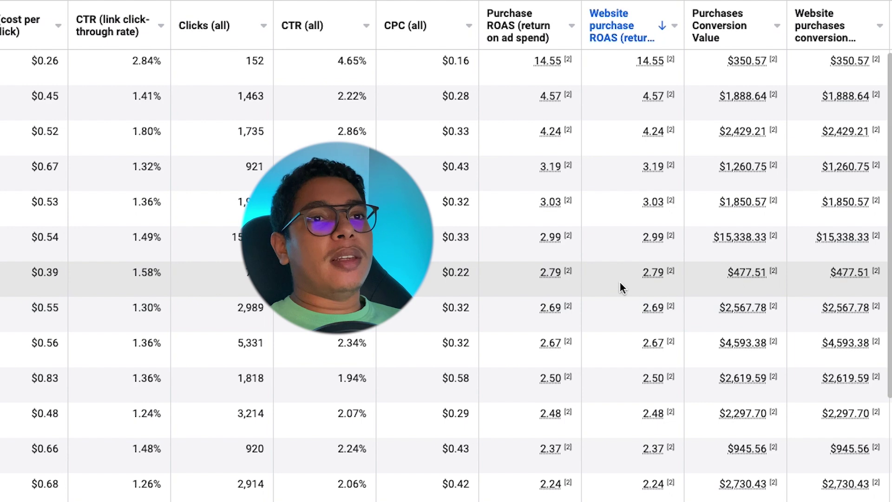
pyautogui.scroll(-1, 620, 284)
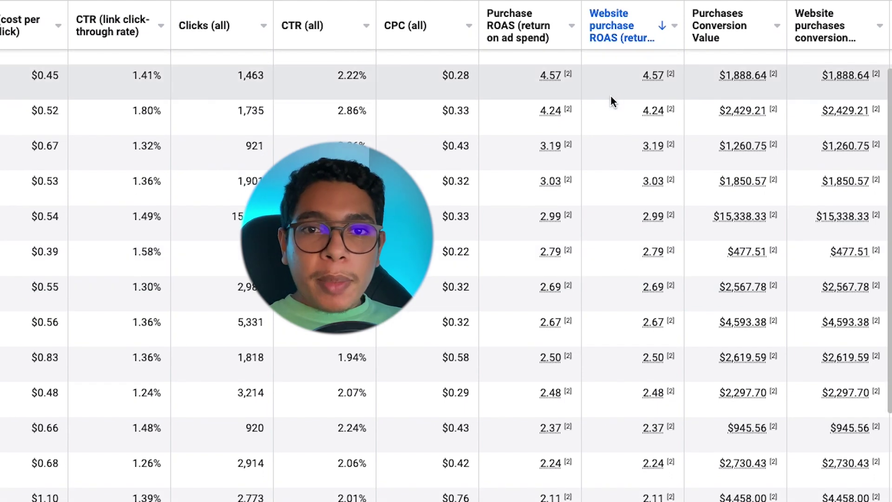
pyautogui.scroll(1, 609, 111)
pyautogui.scroll(1, 605, 125)
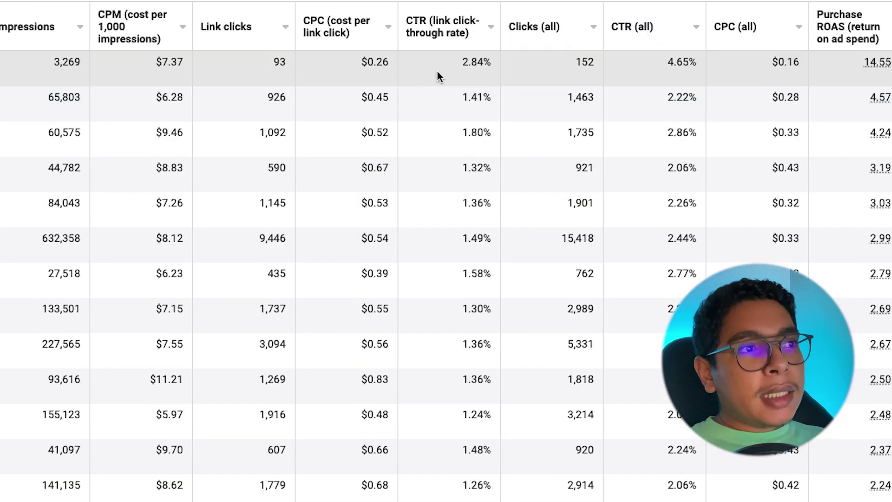
# Compare the link click-through rate with the CTR (all) figures of the campaigns.
pyautogui.moveTo(472, 32)
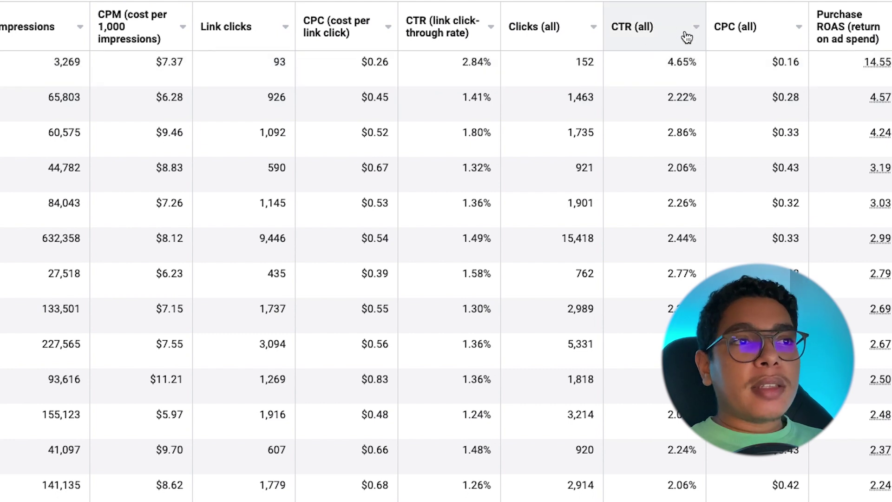
pyautogui.moveTo(618, 38)
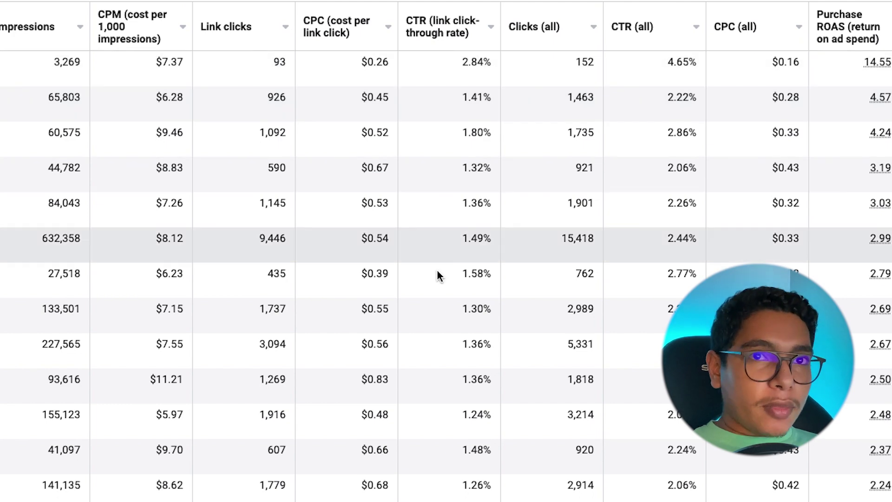
pyautogui.scroll(-1, 447, 290)
pyautogui.scroll(1, 449, 283)
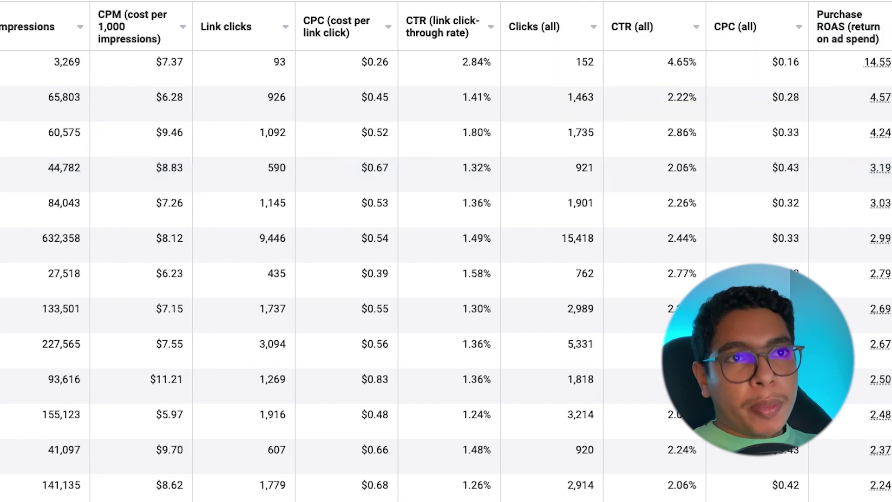
# Customize the table columns to include the cost of checkouts initiated and apply the change.
pyautogui.click(883, 2)
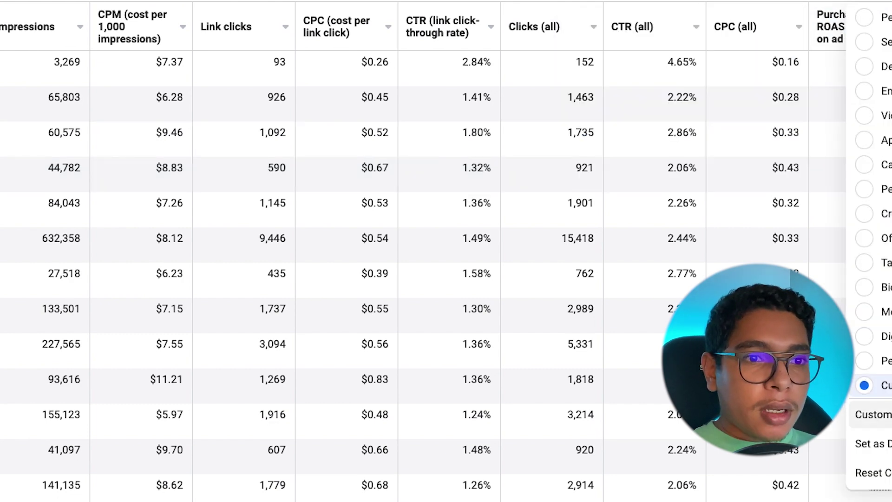
pyautogui.click(584, 421)
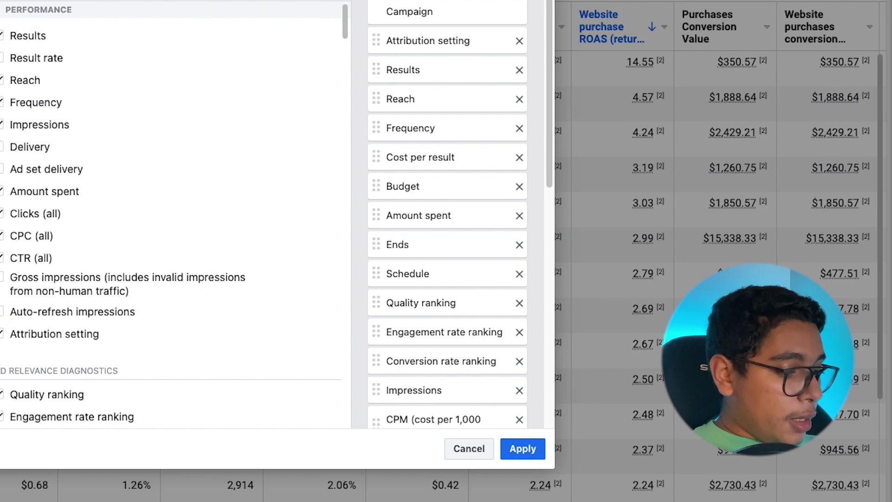
pyautogui.scroll(-10, 155, 45)
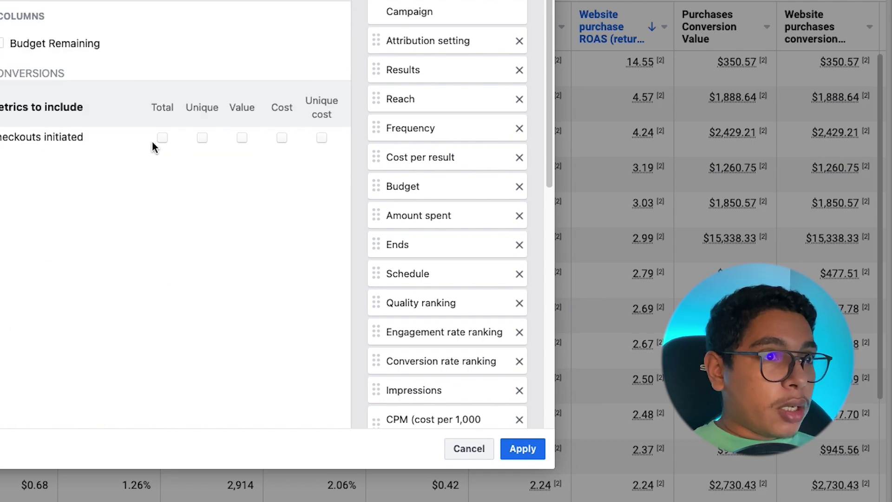
pyautogui.click(283, 139)
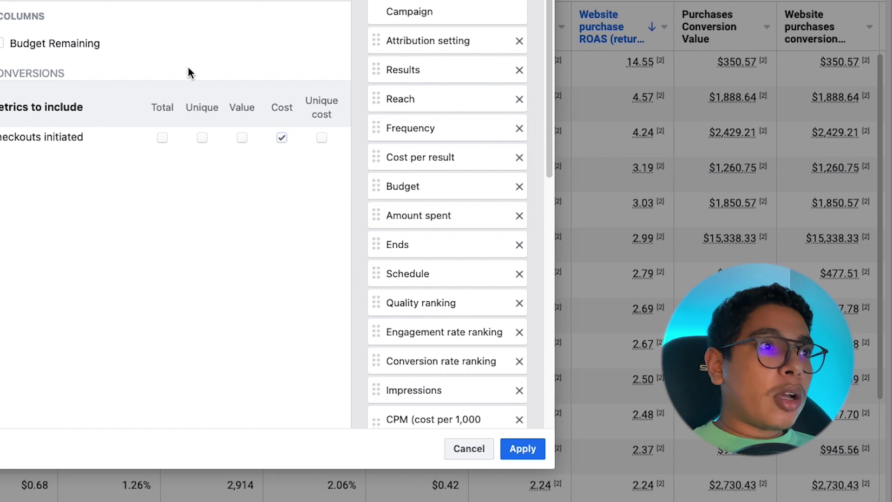
pyautogui.click(527, 445)
pyautogui.hscroll(15, 355, 452)
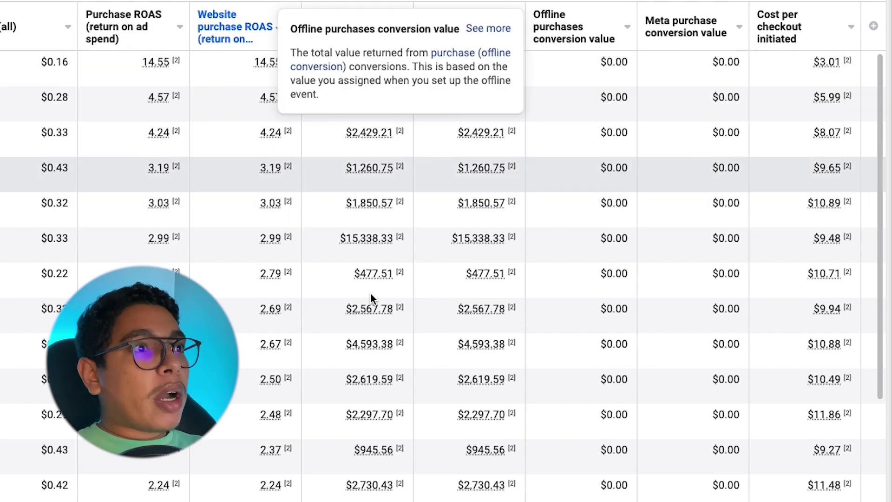
# Examine the campaigns' metric columns from impressions and CPM through to cost per checkout initiated.
pyautogui.hscroll(-5, 372, 299)
pyautogui.hscroll(-6, 444, 251)
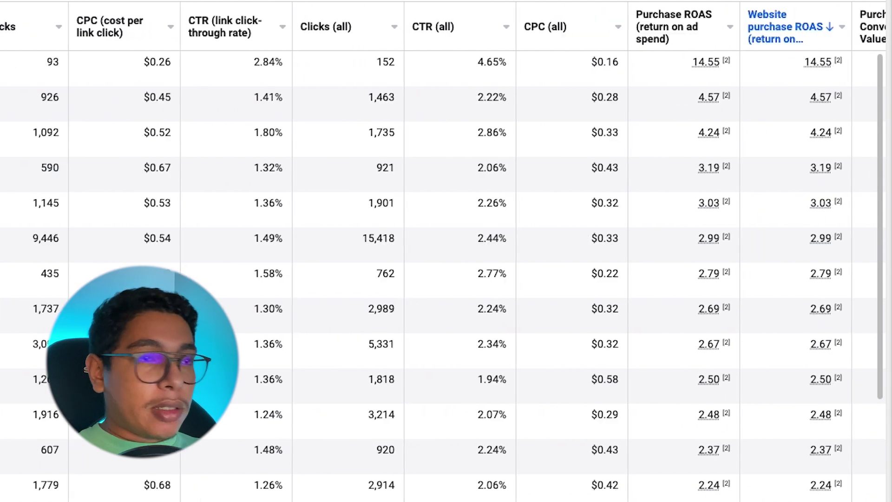
pyautogui.hscroll(-3, 443, 251)
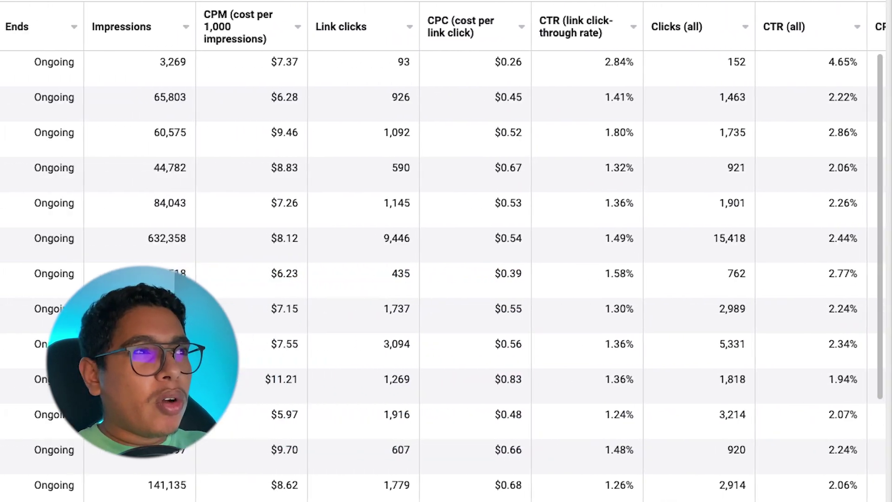
pyautogui.hscroll(2, 443, 251)
pyautogui.hscroll(-2, 444, 251)
pyautogui.hscroll(-1, 443, 251)
pyautogui.hscroll(10, 444, 251)
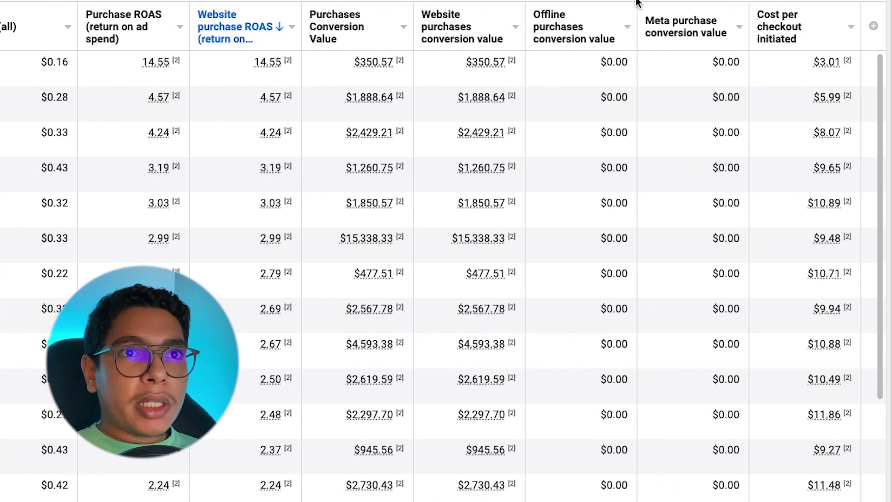
# Search the column metrics for "purchase" and add the cost of purchases as a table column.
pyautogui.click(639, 2)
pyautogui.click(561, 412)
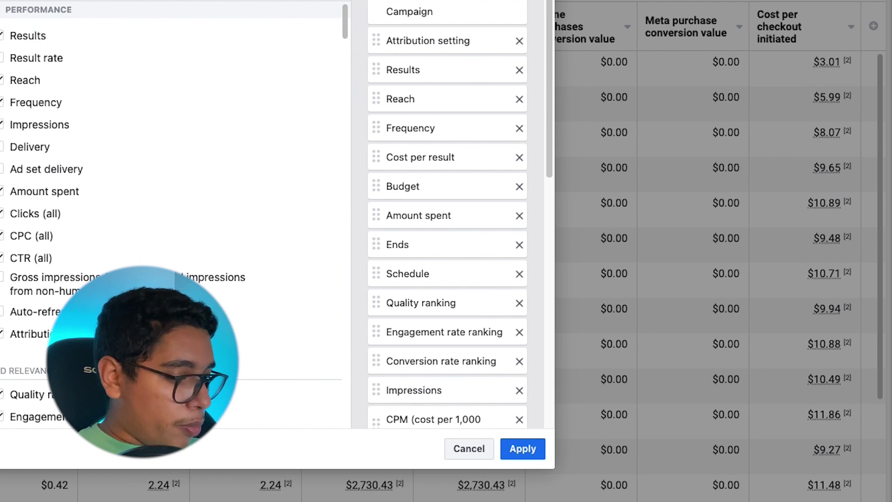
pyautogui.write('purchase')
pyautogui.click(281, 140)
pyautogui.click(522, 448)
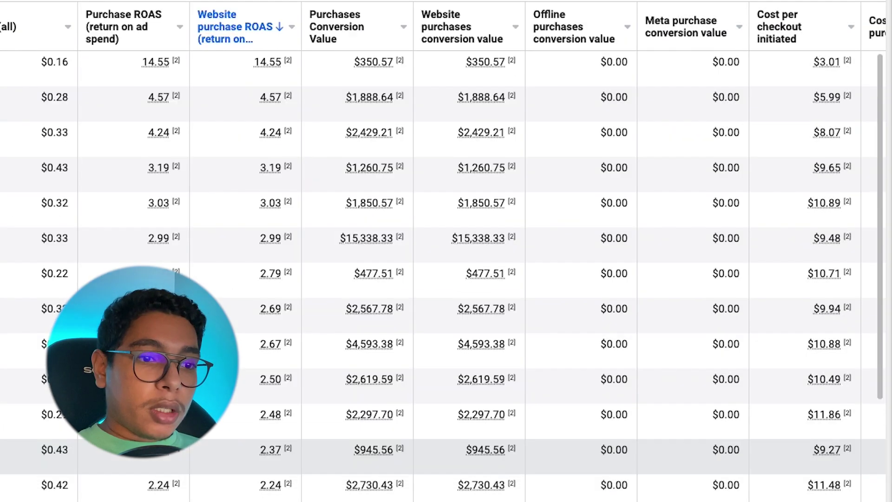
pyautogui.hscroll(3, 750, 105)
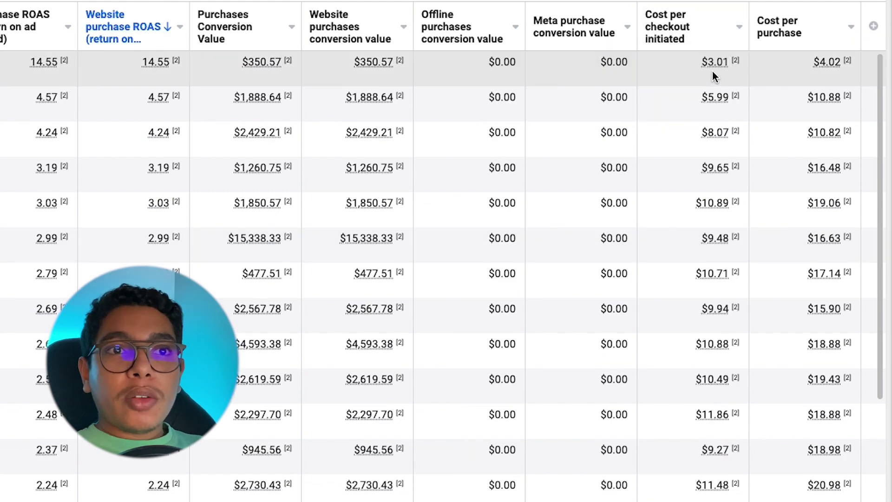
# Highlight the first campaign's row and review its click, ROAS, cost per checkout and cost per purchase metrics.
pyautogui.rightClick(819, 77)
pyautogui.click(801, 58)
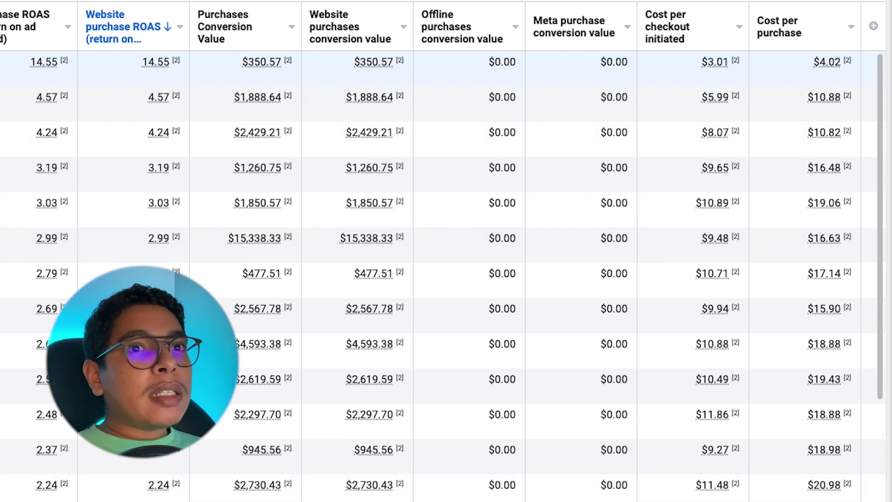
pyautogui.hscroll(-2, 443, 251)
pyautogui.hscroll(-5, 444, 251)
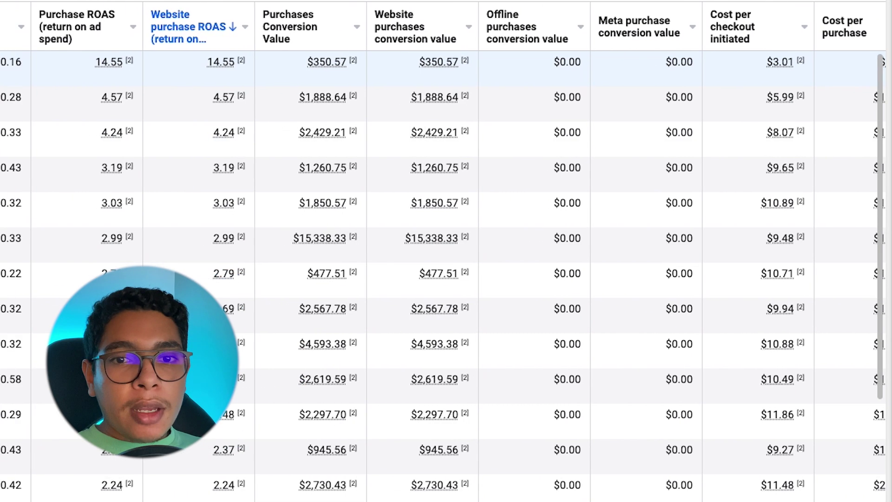
pyautogui.hscroll(-20, 443, 251)
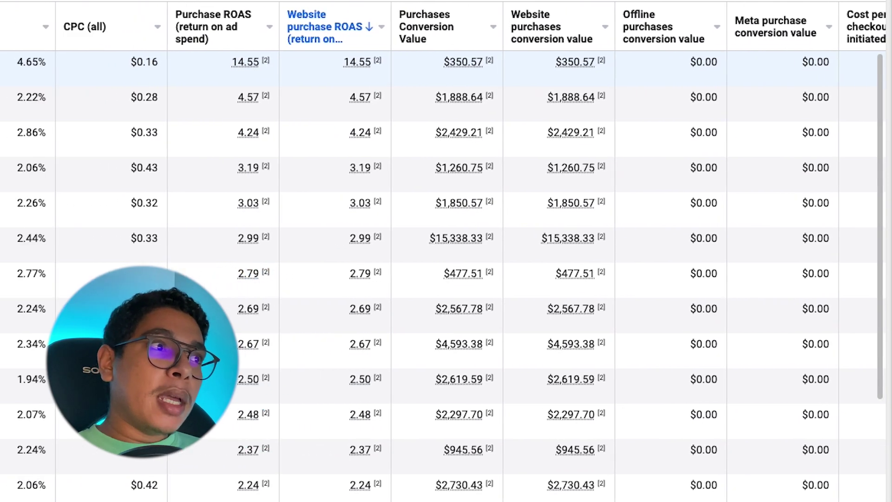
pyautogui.hscroll(-2, 443, 251)
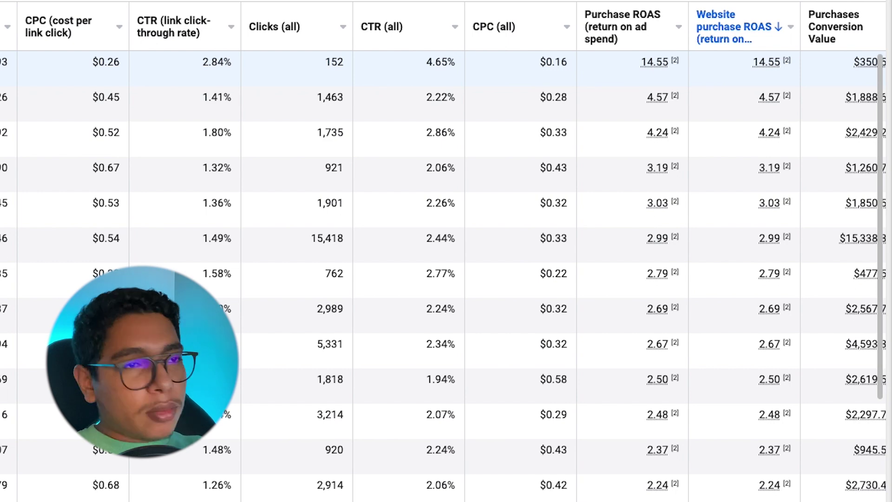
pyautogui.hscroll(20, 443, 250)
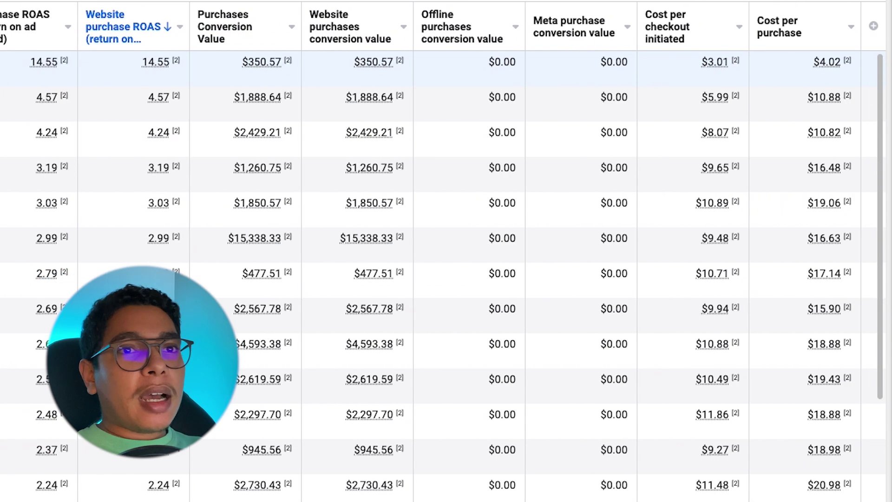